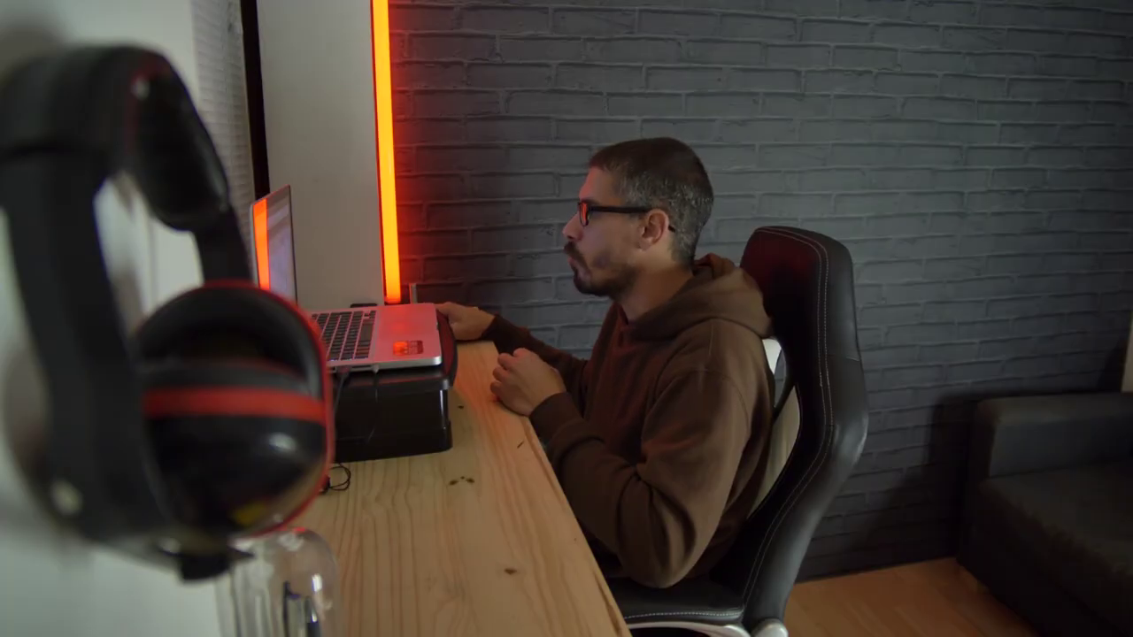
Open the account's contacts list.
click(944, 97)
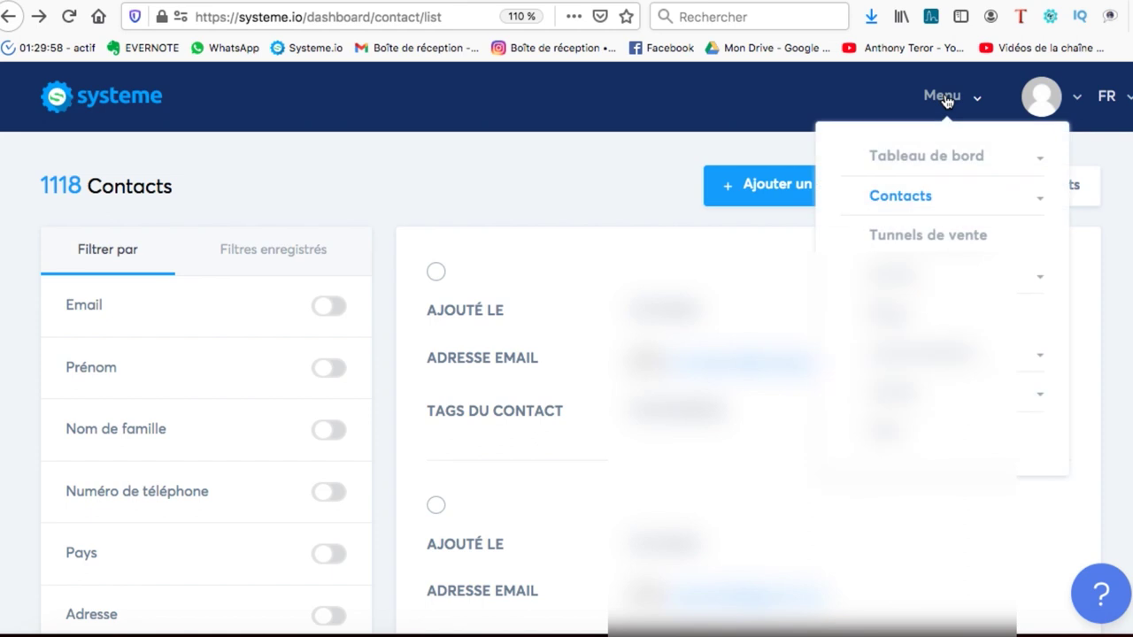
click(908, 208)
click(907, 228)
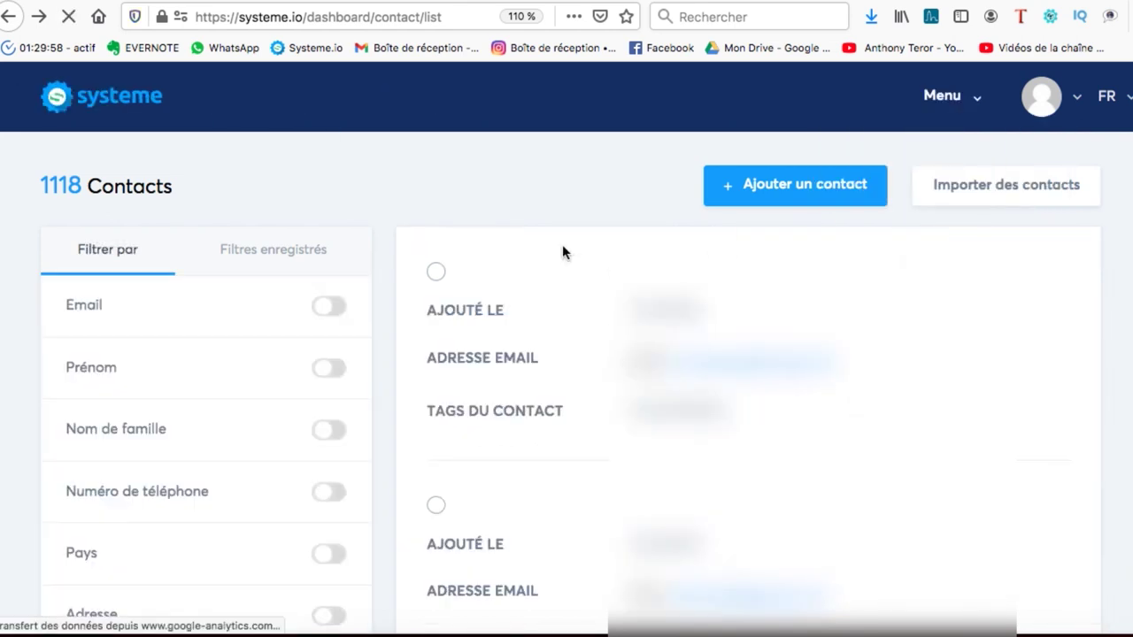
Open the SHARE_7 sales funnel and delete its TEST popup form step.
click(962, 105)
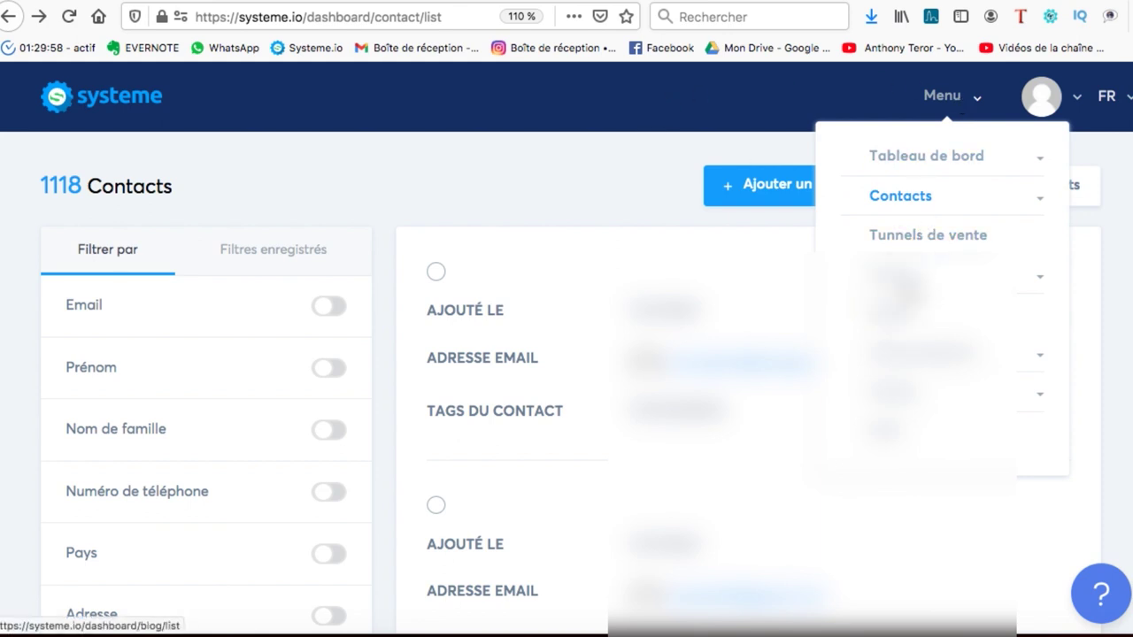
click(917, 236)
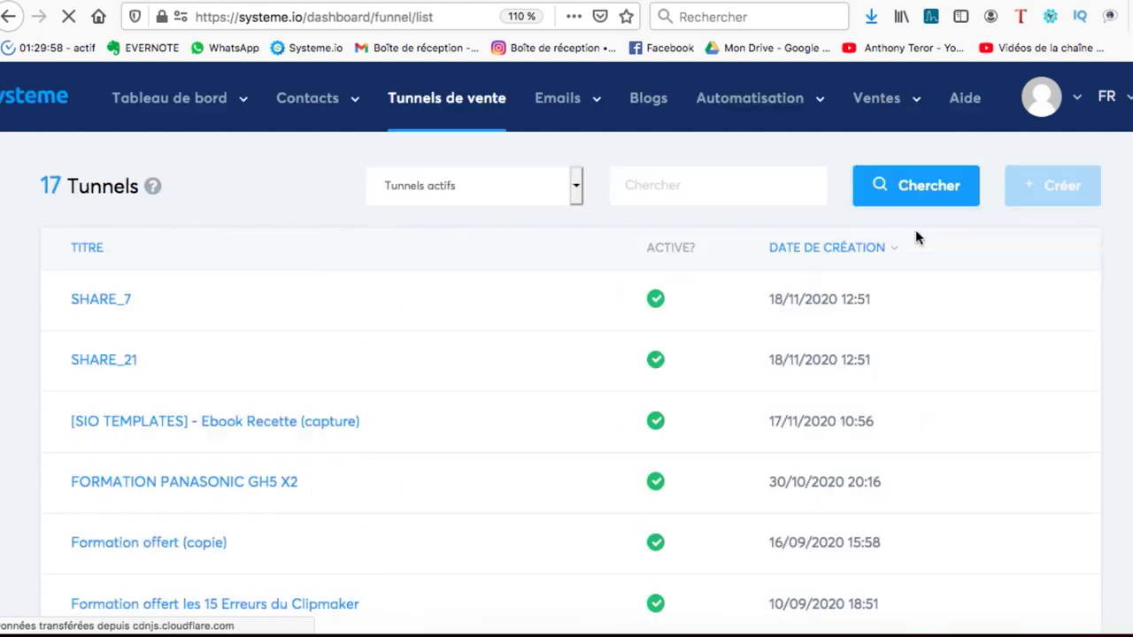
scroll(388, 278, down, 1)
click(305, 247)
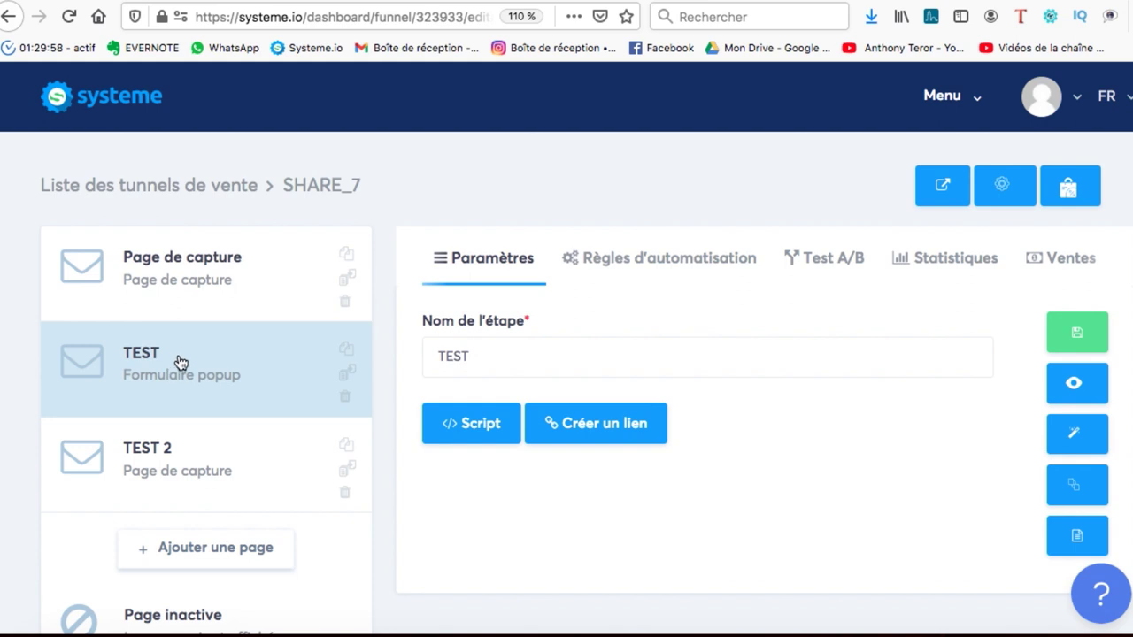
click(354, 394)
click(569, 434)
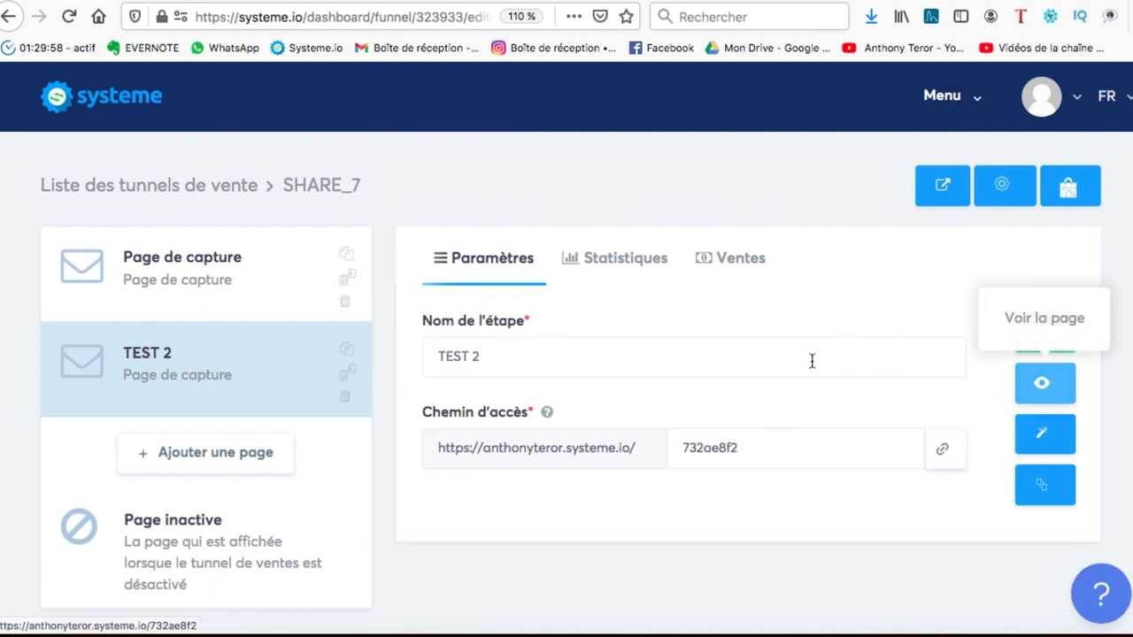
Start changing the page template of the TEST 2 step, confirm the change, and browse the available templates.
click(1042, 485)
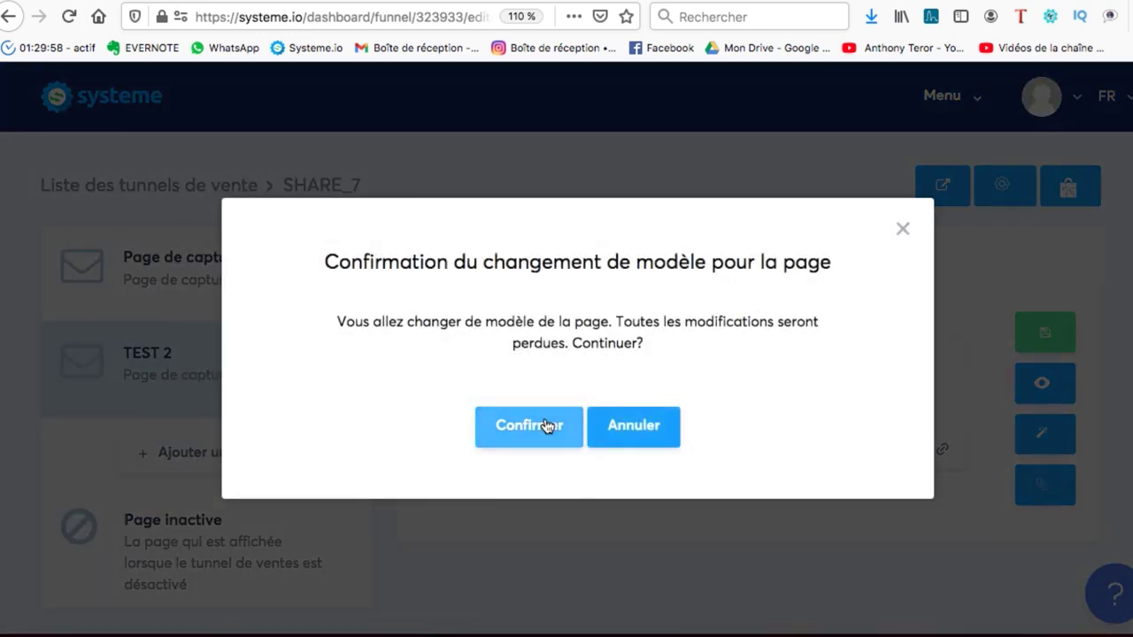
click(546, 426)
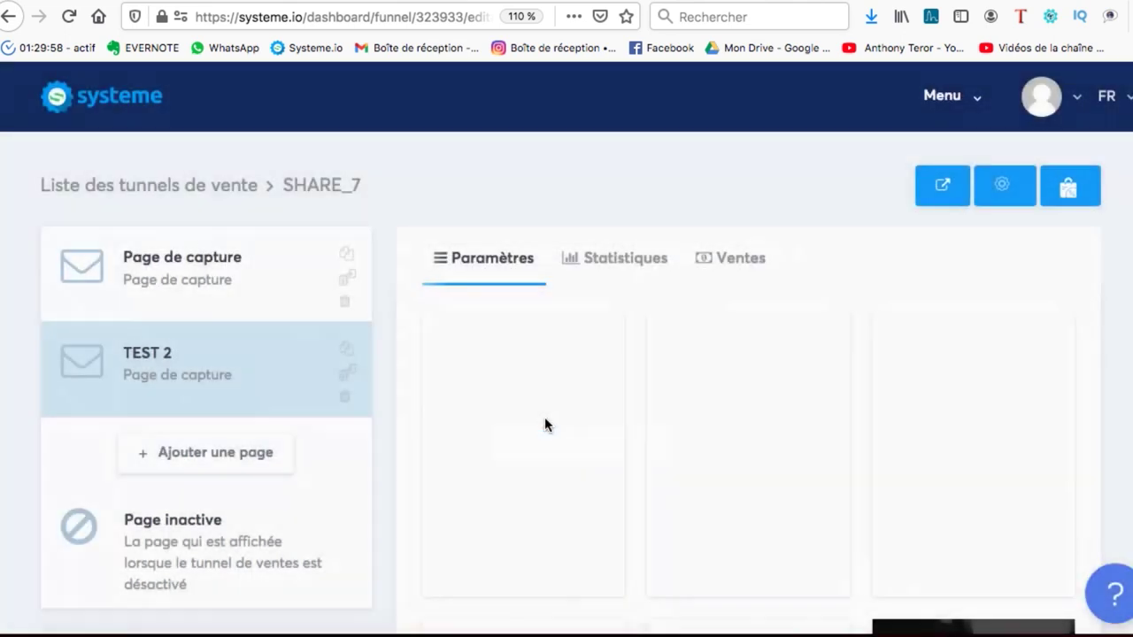
scroll(1042, 291, down, 5)
scroll(1094, 276, down, 5)
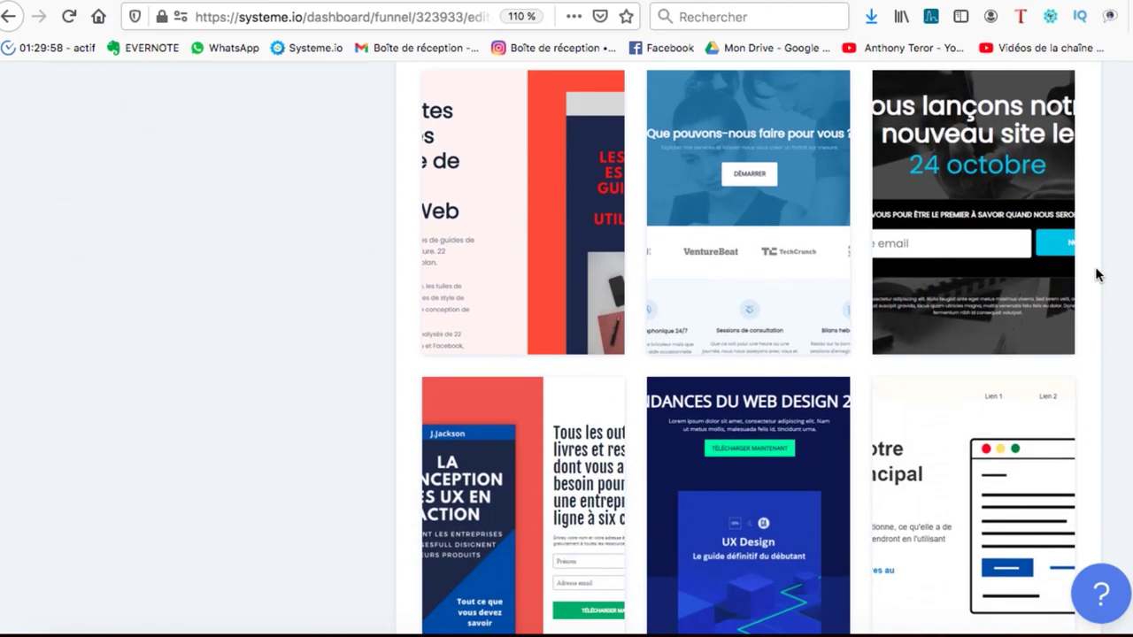
scroll(1096, 275, down, 10)
scroll(1096, 276, down, 3)
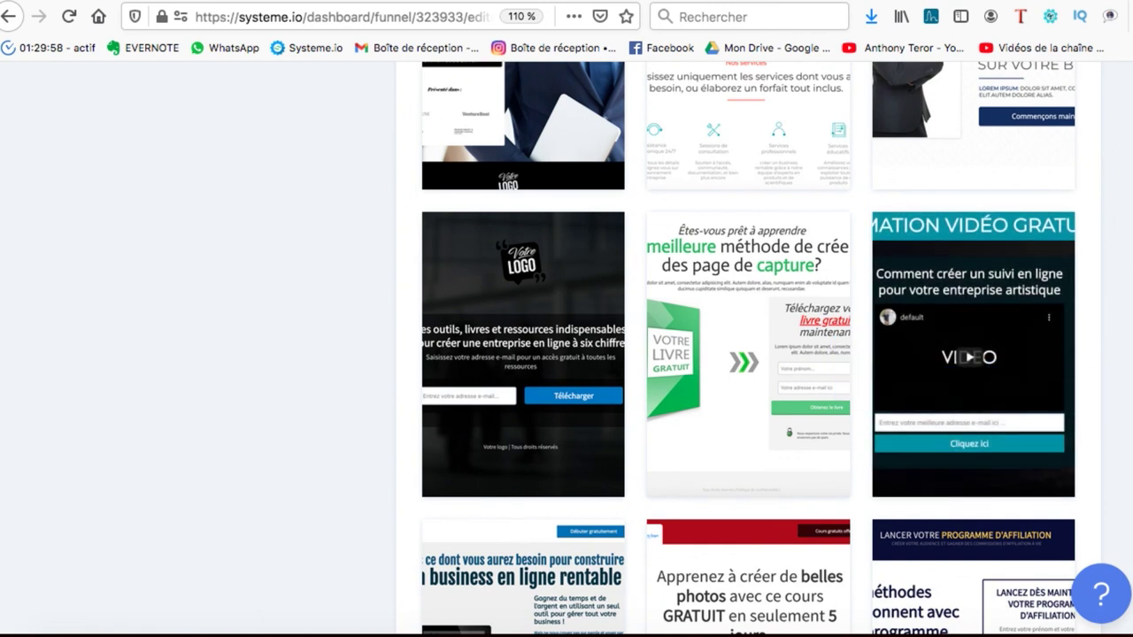
Preview the "FORMATION VIDÉO GRATUITE !" template in full and return to the template gallery.
mouse_move(1065, 295)
click(1045, 370)
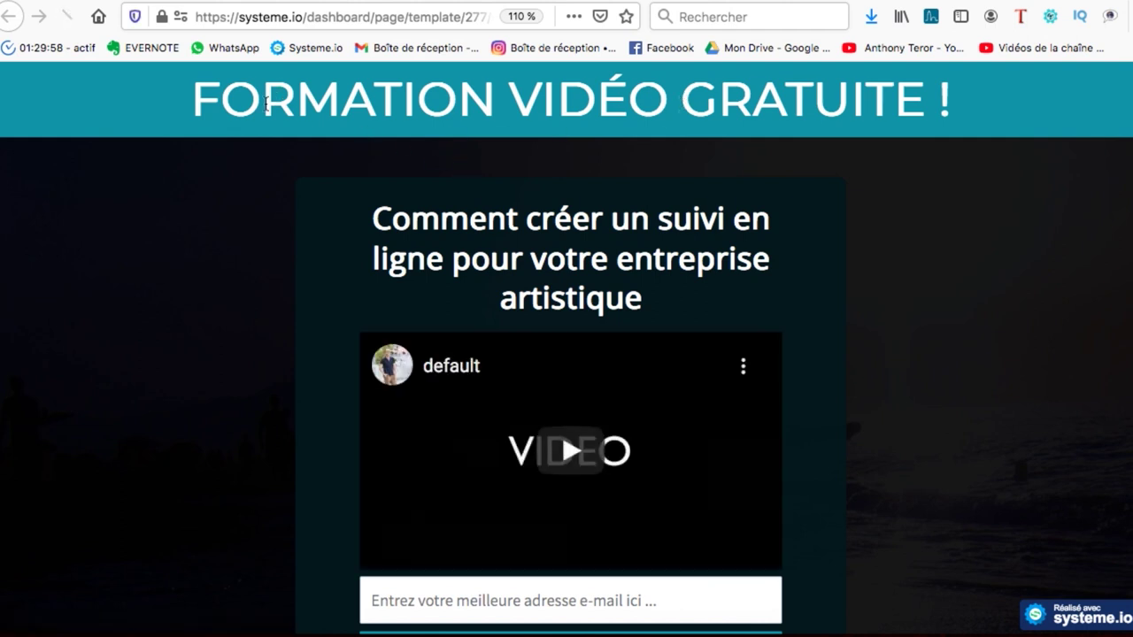
scroll(210, 303, down, 2)
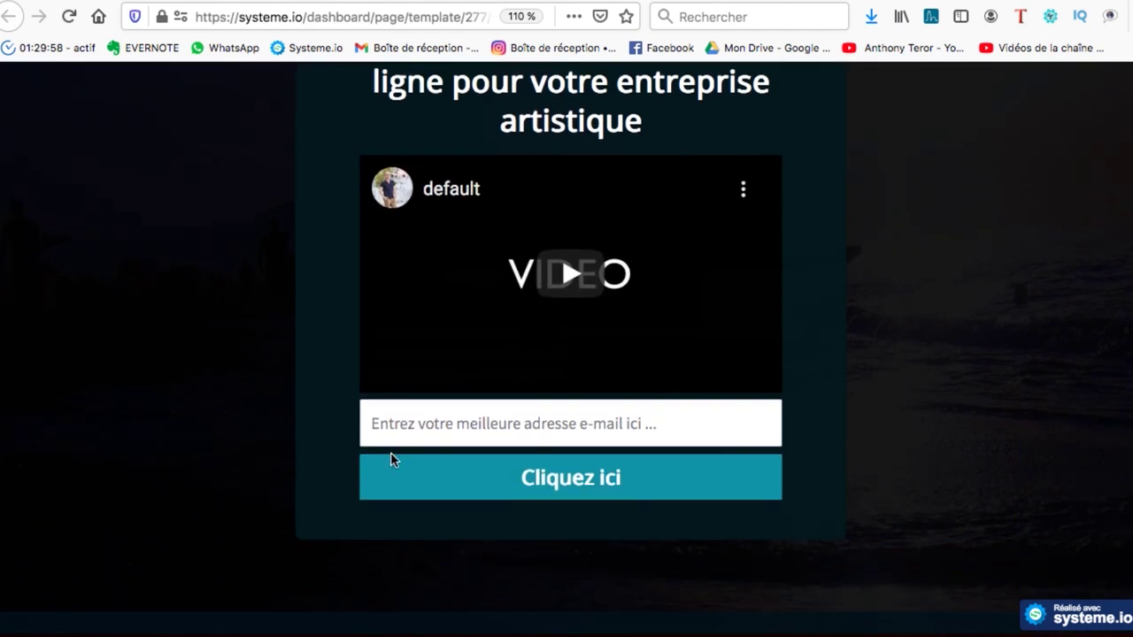
scroll(501, 232, up, 2)
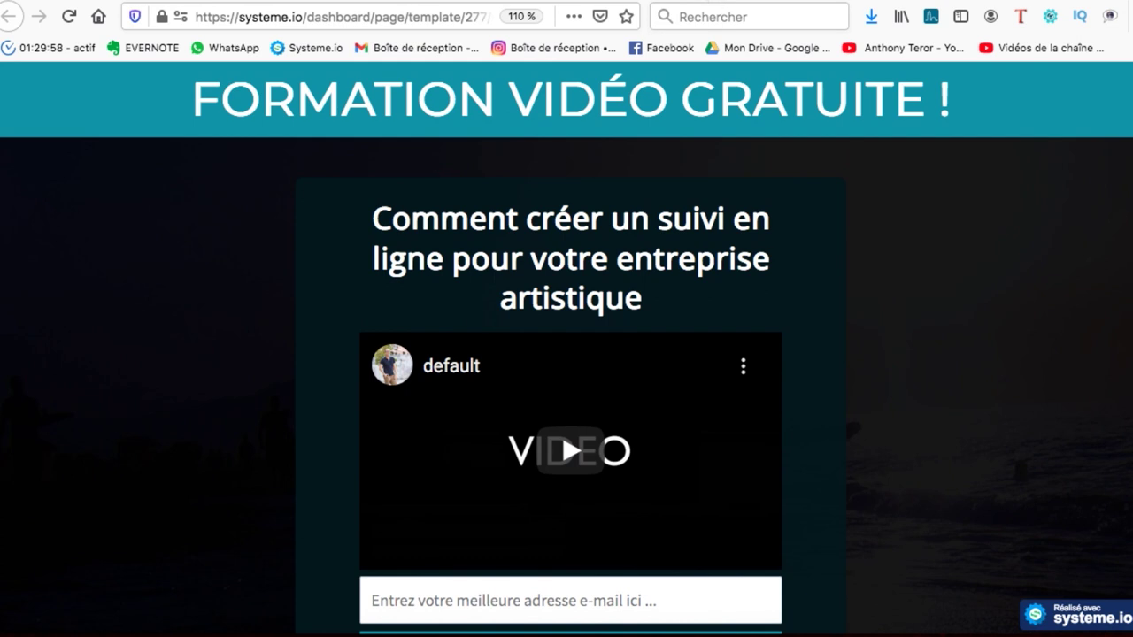
key(super+Left)
Select the "FORMATION VIDÉO GRATUITE !" template for the TEST 2 step and open the page in the editor.
mouse_move(969, 360)
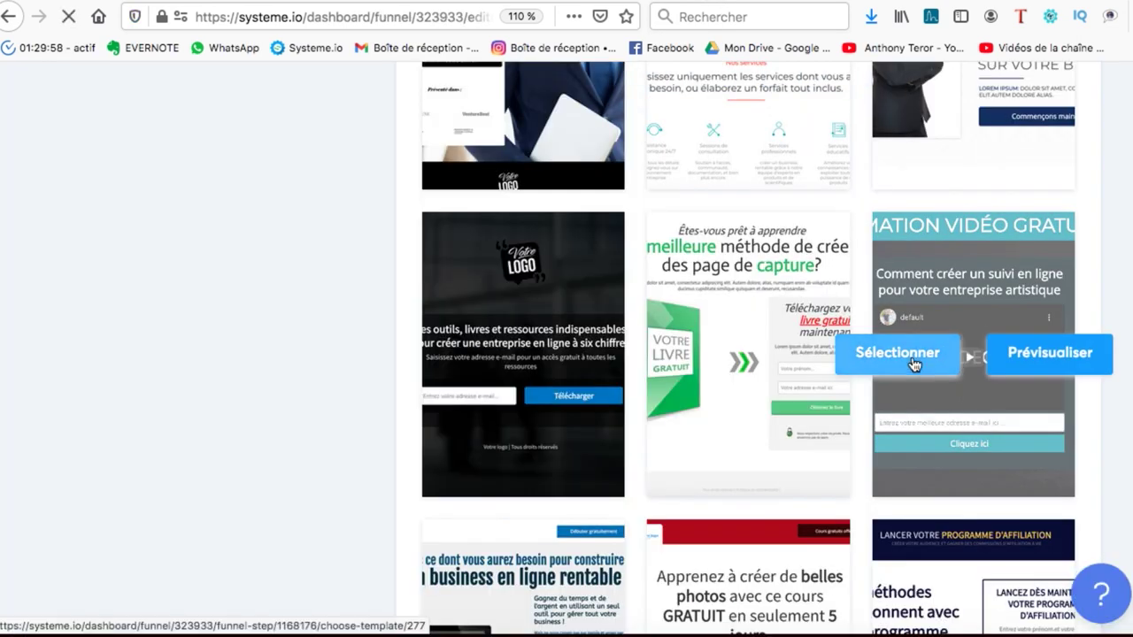
click(914, 363)
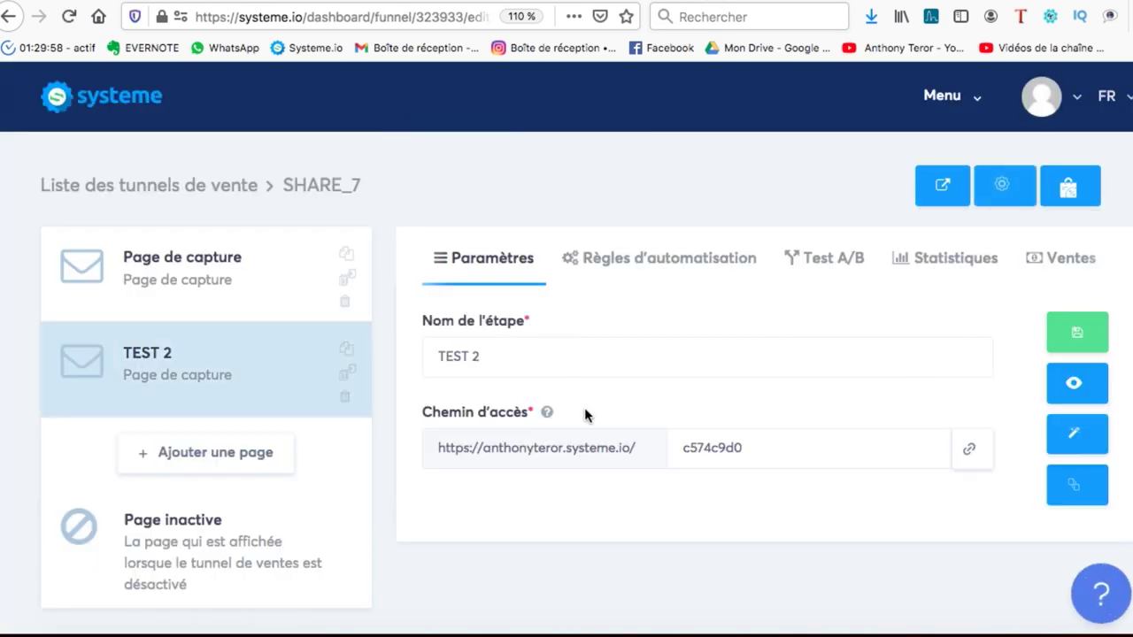
click(1082, 431)
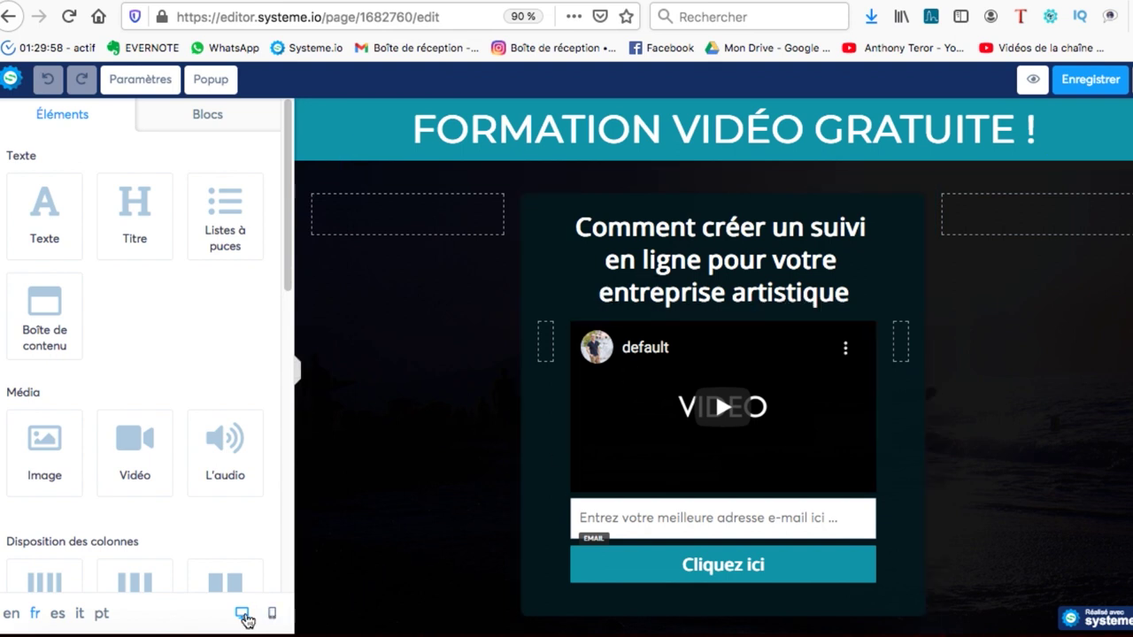
Check the page's mobile layout and switch back to the desktop layout.
click(273, 615)
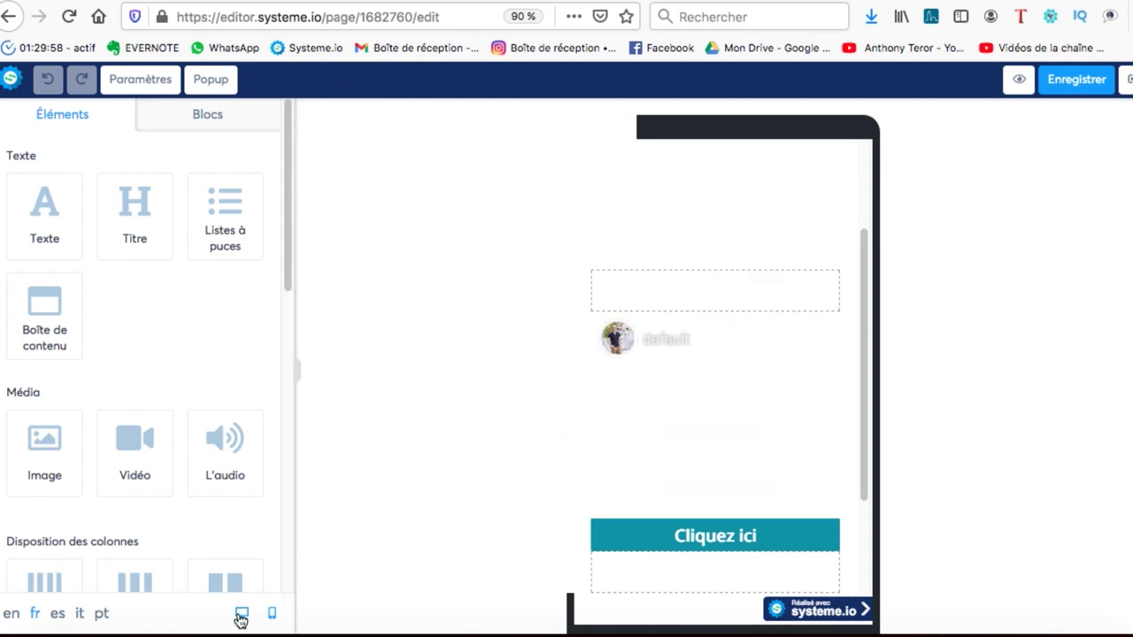
click(242, 613)
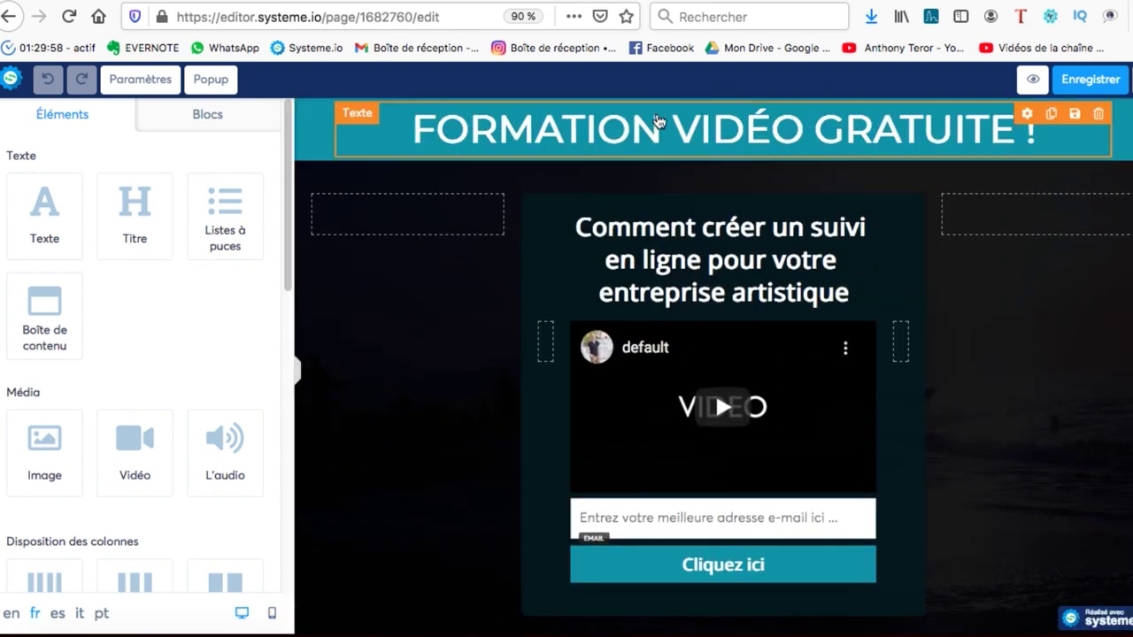
Try out a video element above the "Comment créer un suivi en ligne" heading and delete it again.
drag(142, 466, 535, 234)
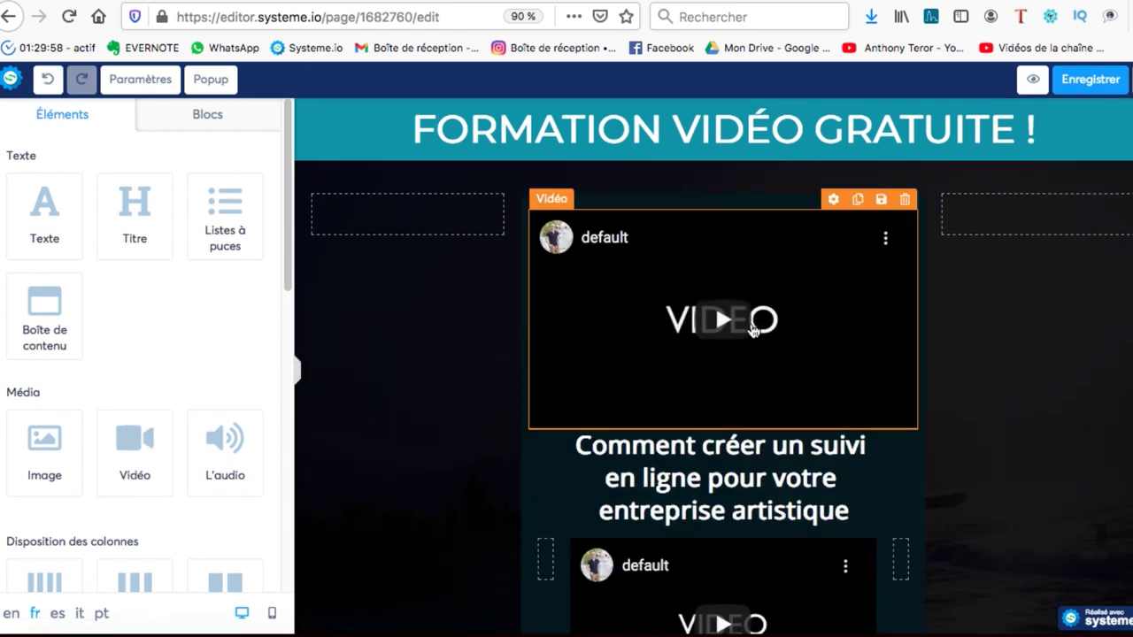
click(905, 199)
click(669, 318)
Insert an image element above the "Comment créer un suivi en ligne" heading without uploading a picture.
scroll(51, 352, down, 2)
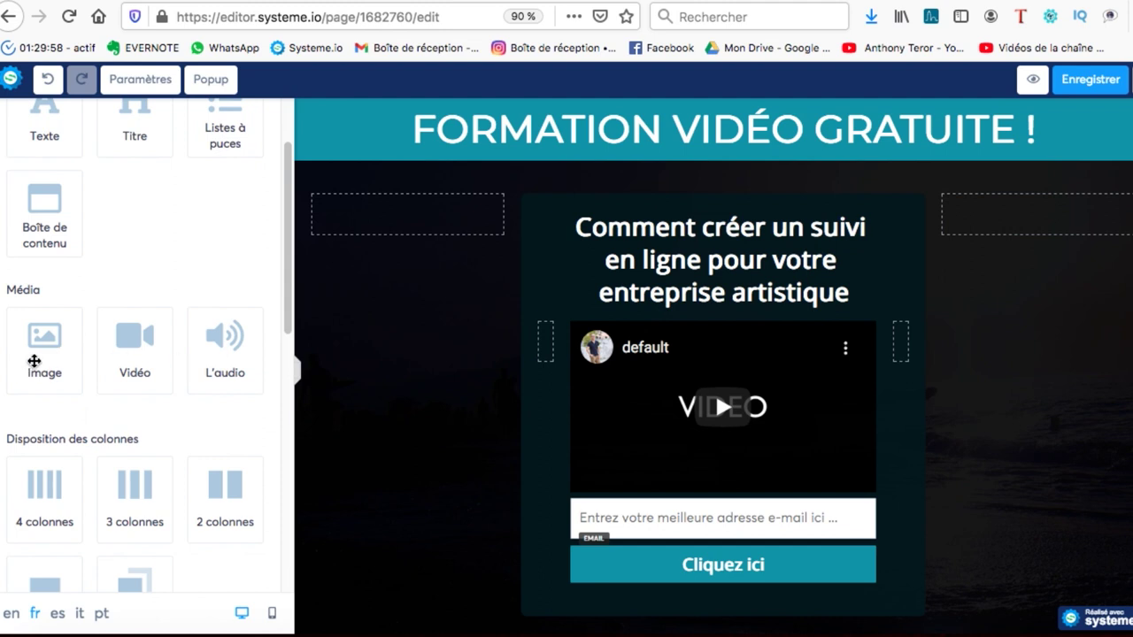
scroll(464, 365, down, 3)
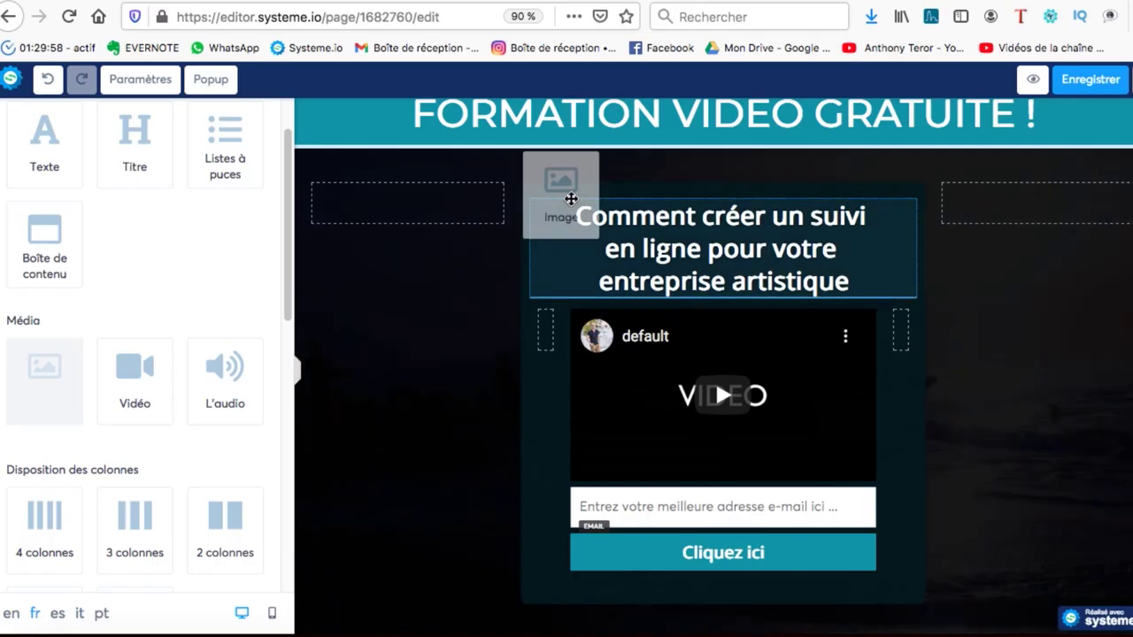
drag(572, 197, 584, 186)
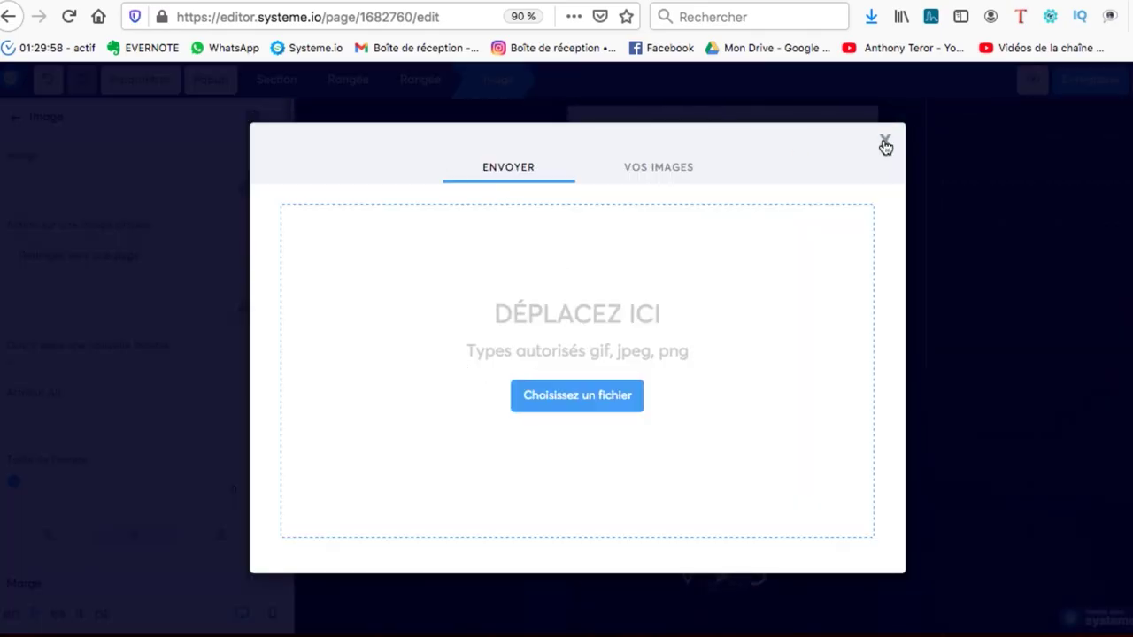
click(885, 145)
click(1085, 362)
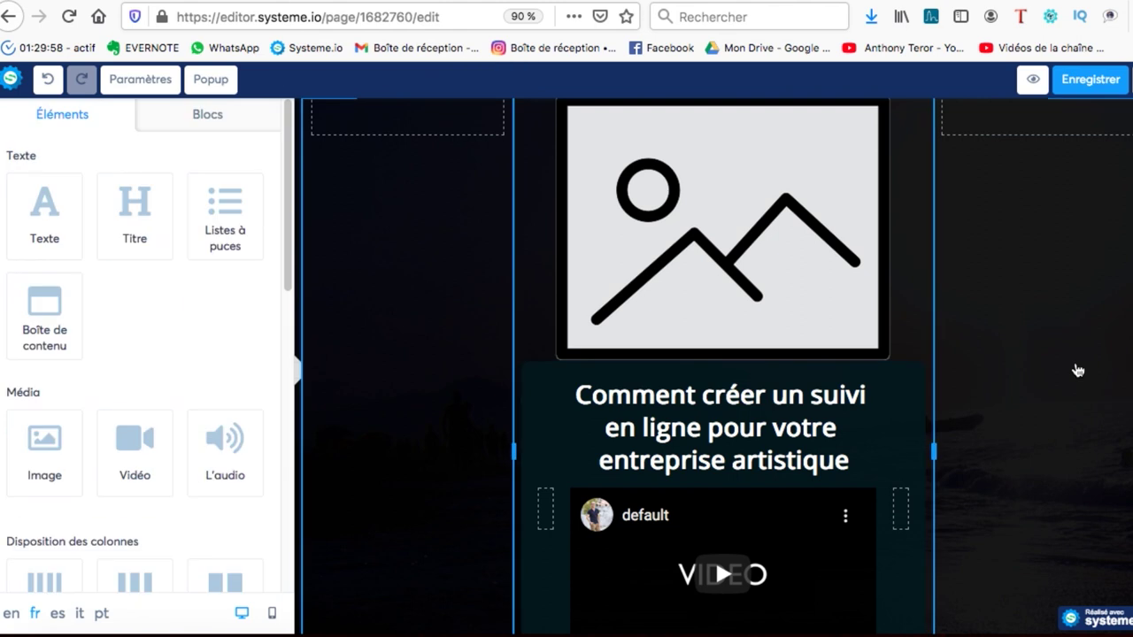
Examine the margin, colour and padding settings of the row containing the image, and return to the elements list.
click(1027, 260)
drag(298, 189, 299, 324)
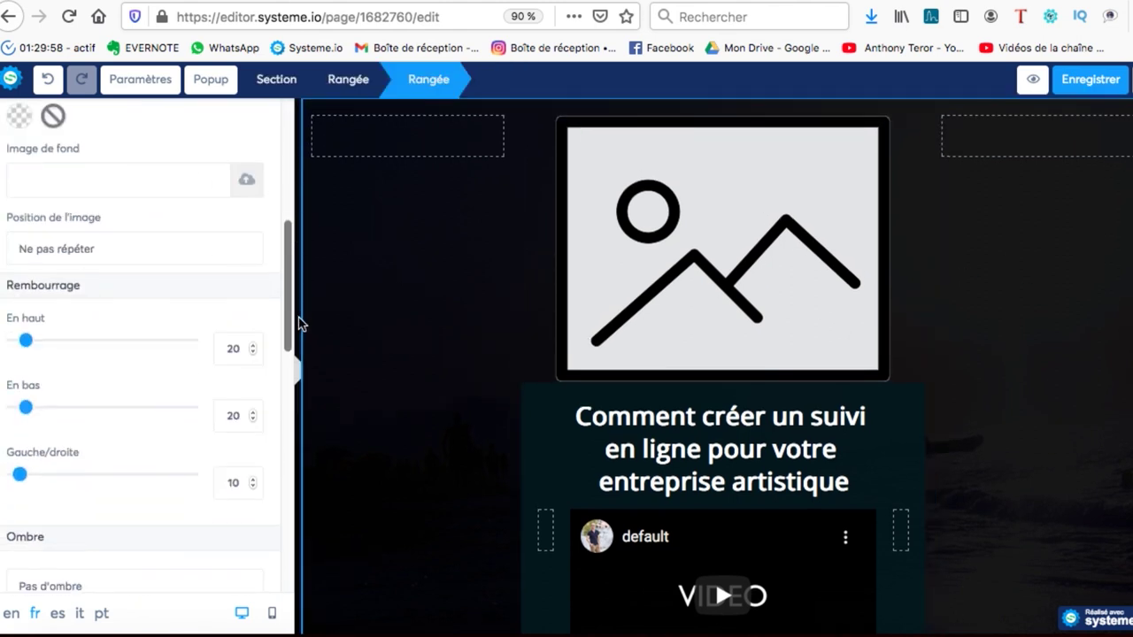
scroll(299, 324, up, 5)
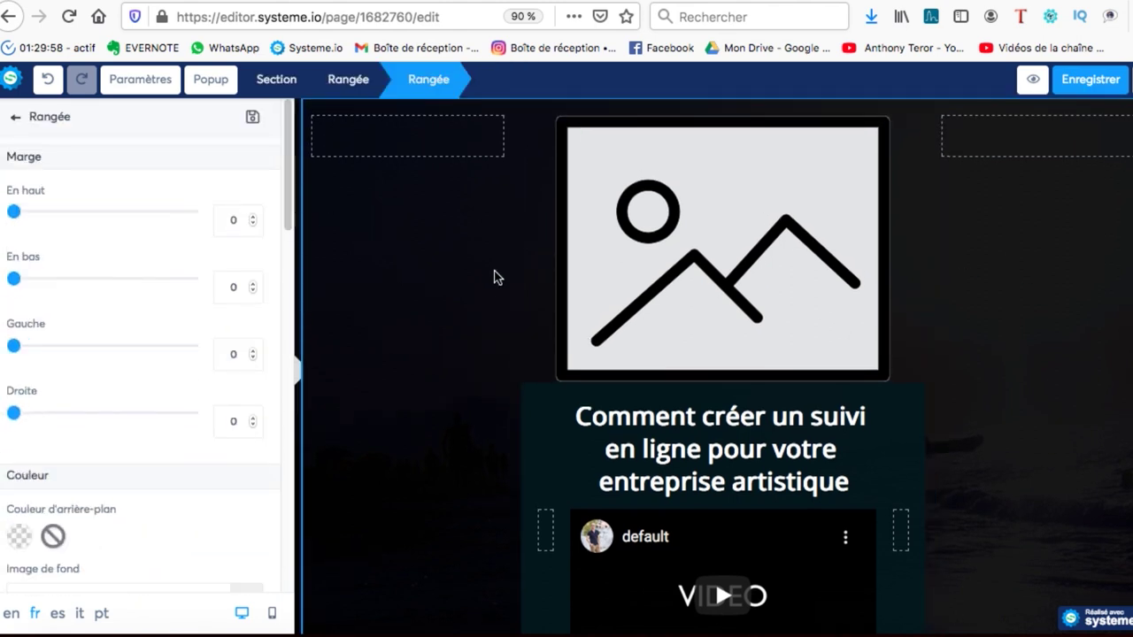
click(21, 120)
Insert a menu element above the image placeholder and look through its item settings.
scroll(117, 307, down, 10)
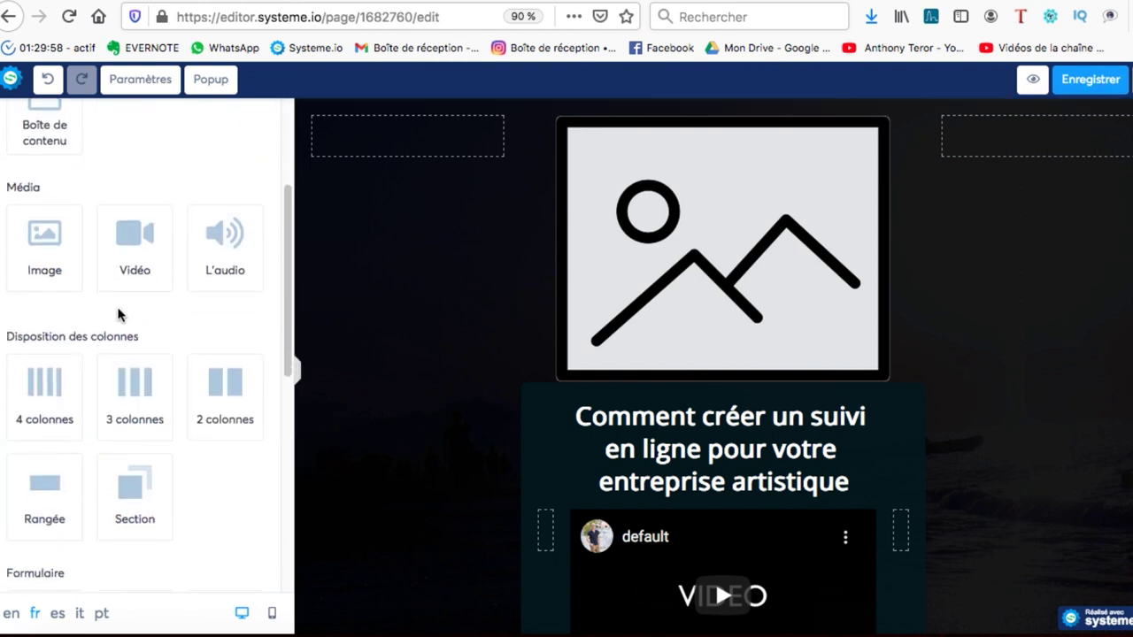
scroll(118, 310, down, 1)
drag(134, 404, 933, 189)
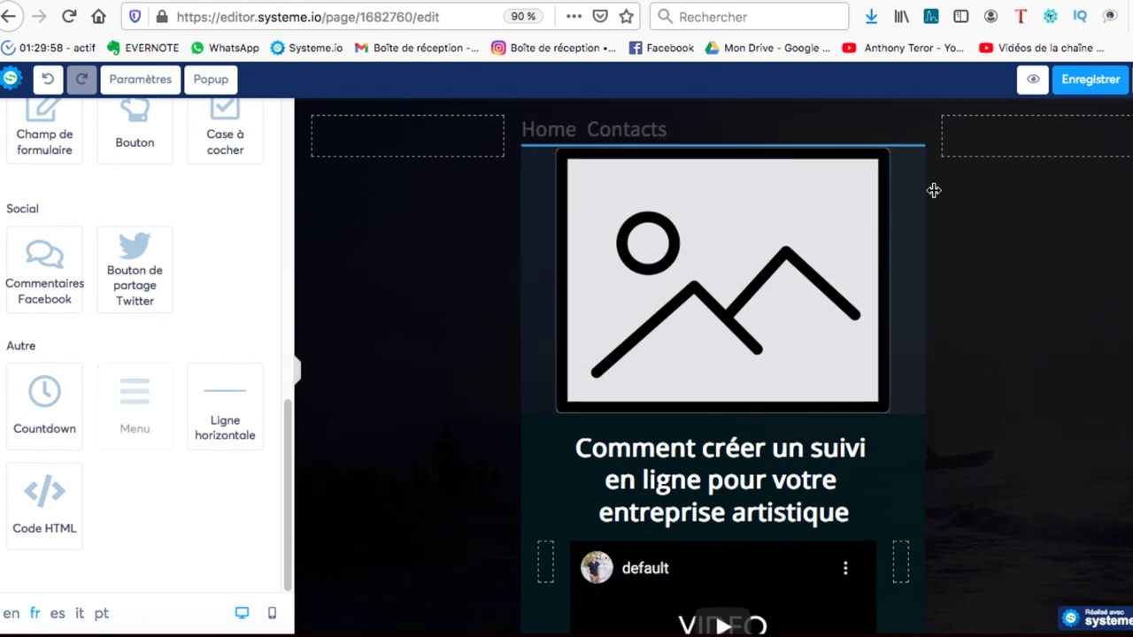
click(651, 131)
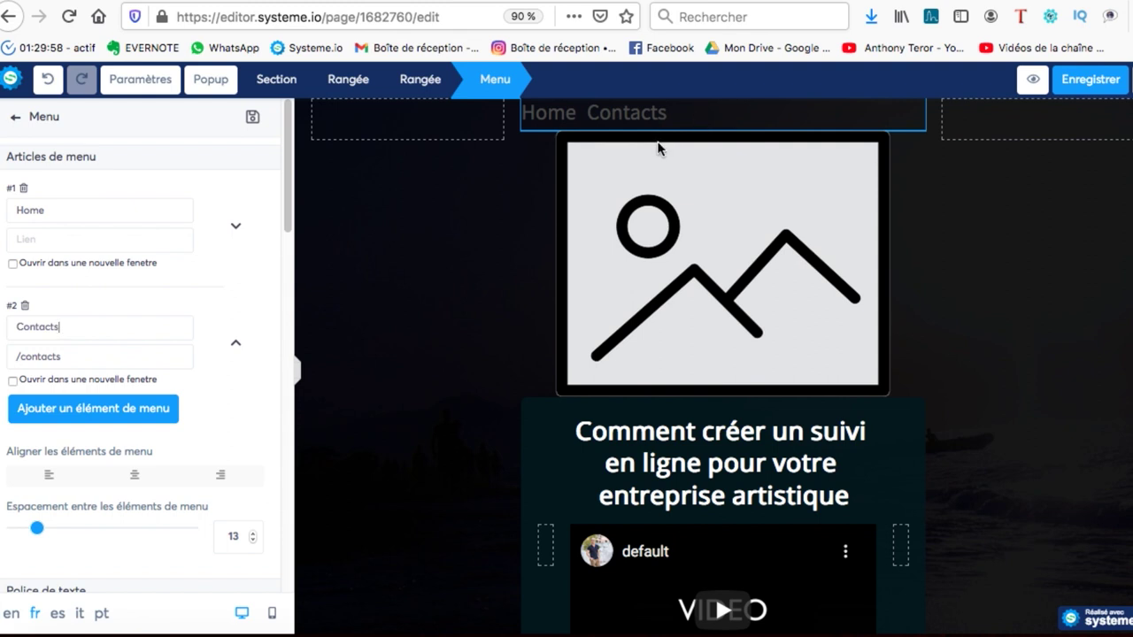
click(15, 122)
Delete the image placeholder below the menu and confirm the deletion.
click(1118, 90)
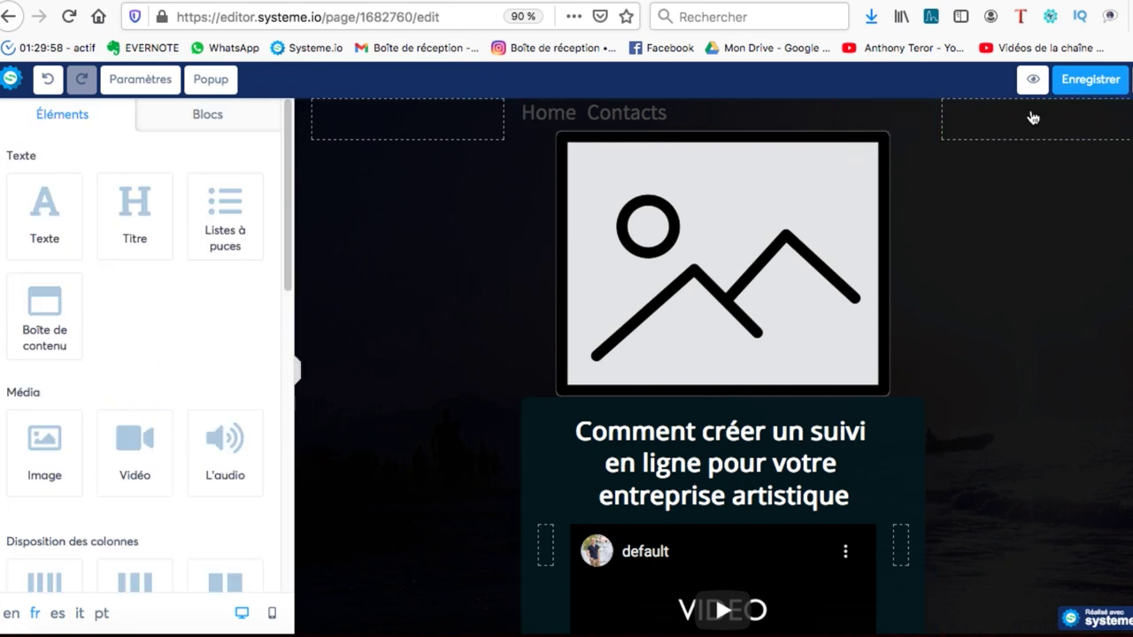
click(914, 142)
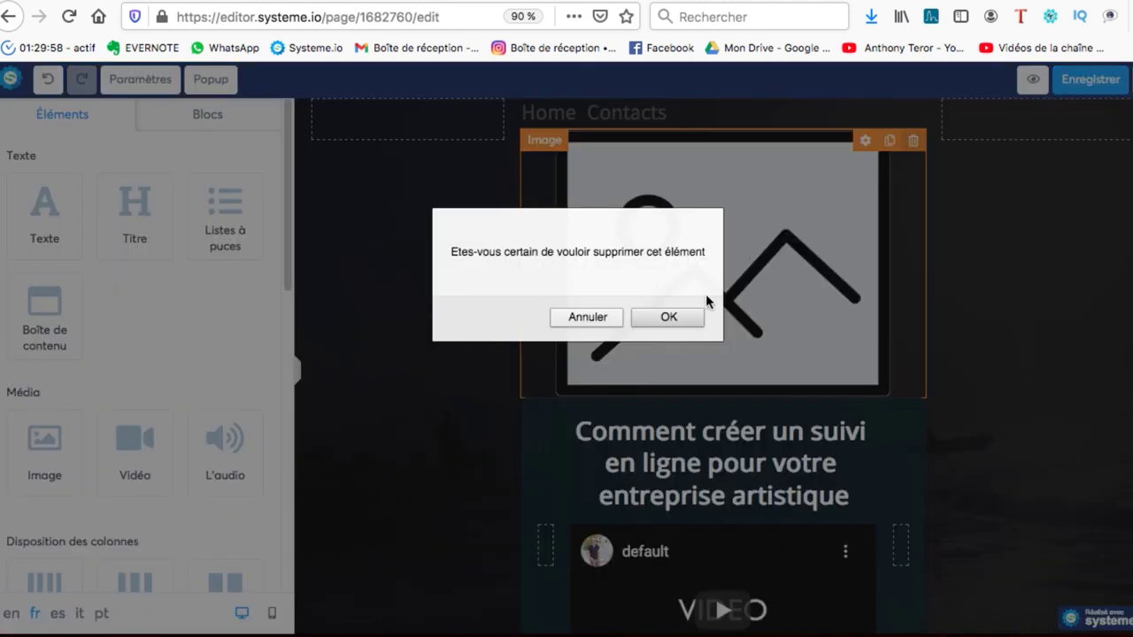
click(700, 318)
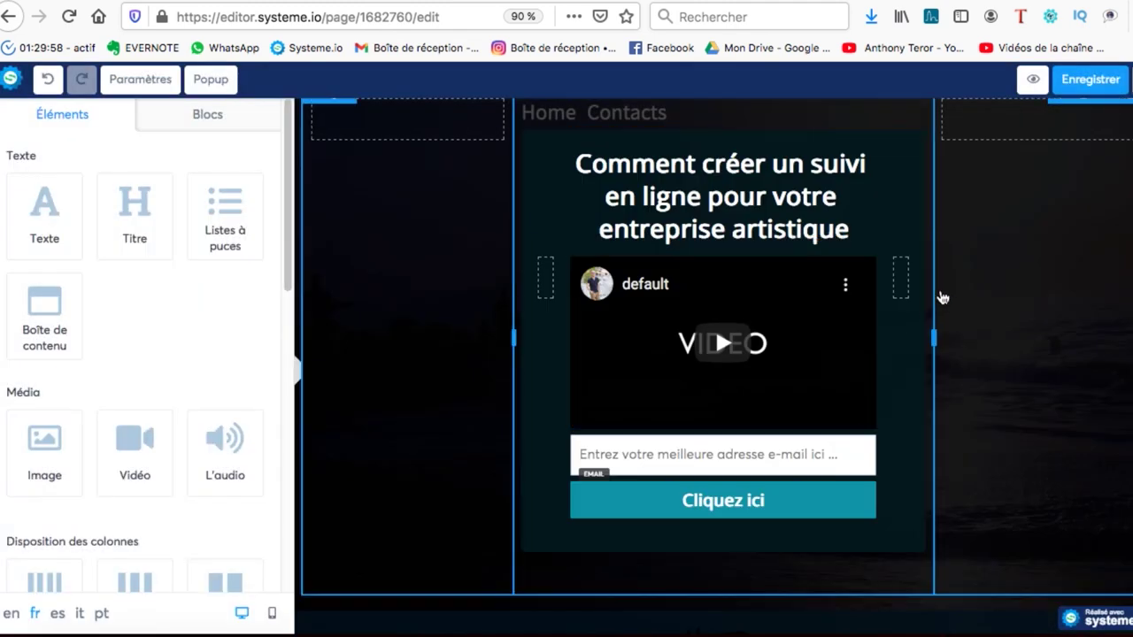
Leave the page editor without saving the changes and return to the SHARE_7 funnel.
click(617, 453)
scroll(623, 454, down, 3)
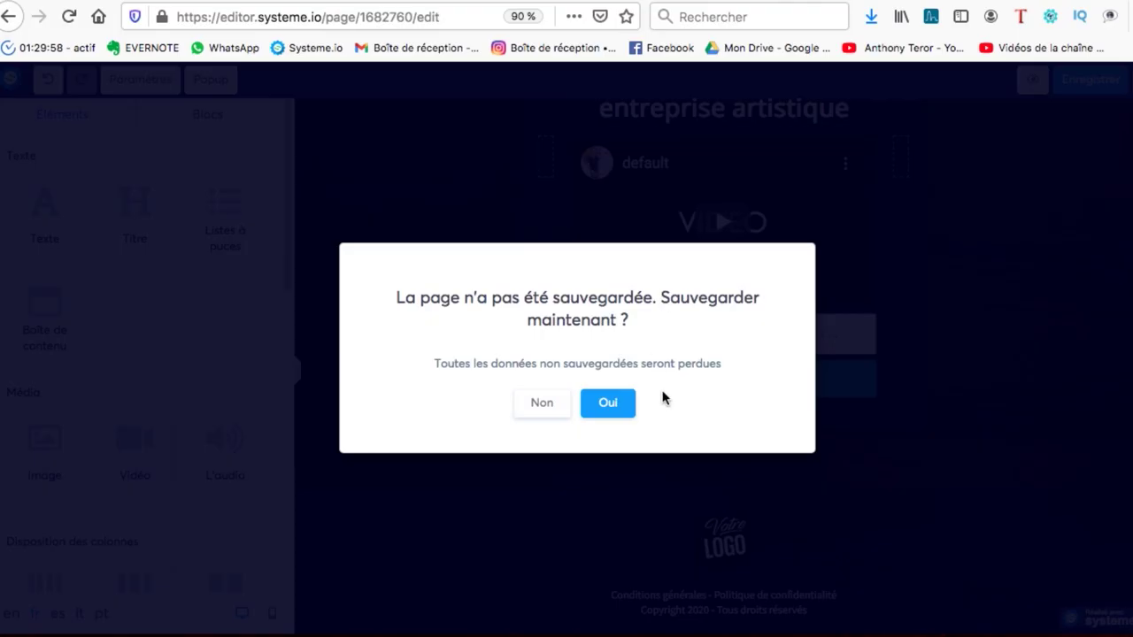
click(542, 404)
click(717, 321)
click(599, 407)
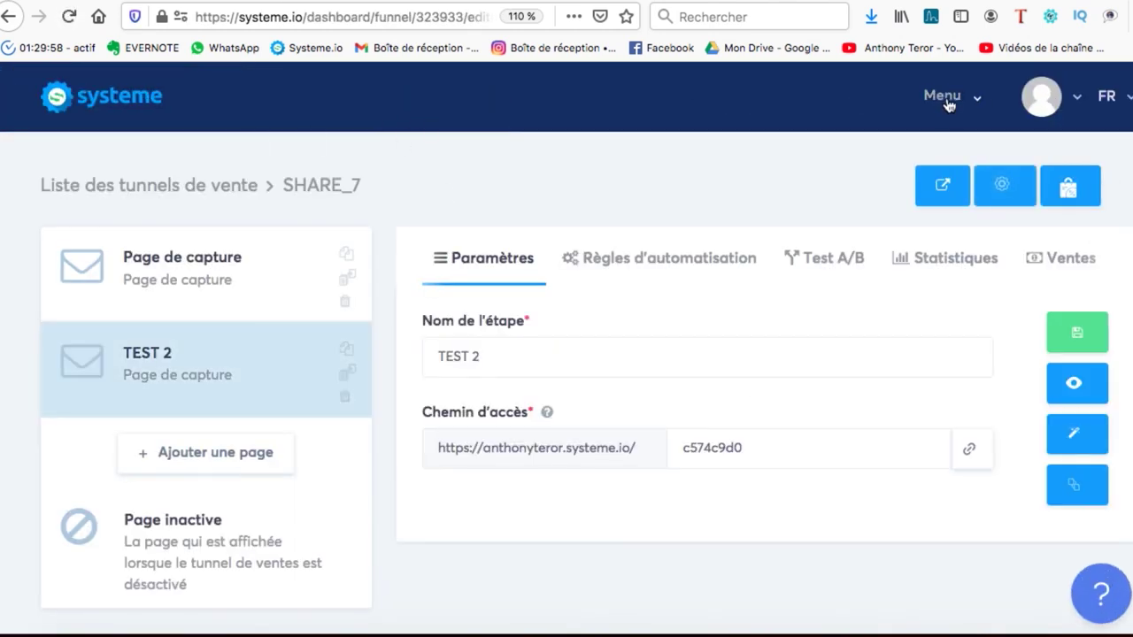
Open the overall email statistics.
click(942, 98)
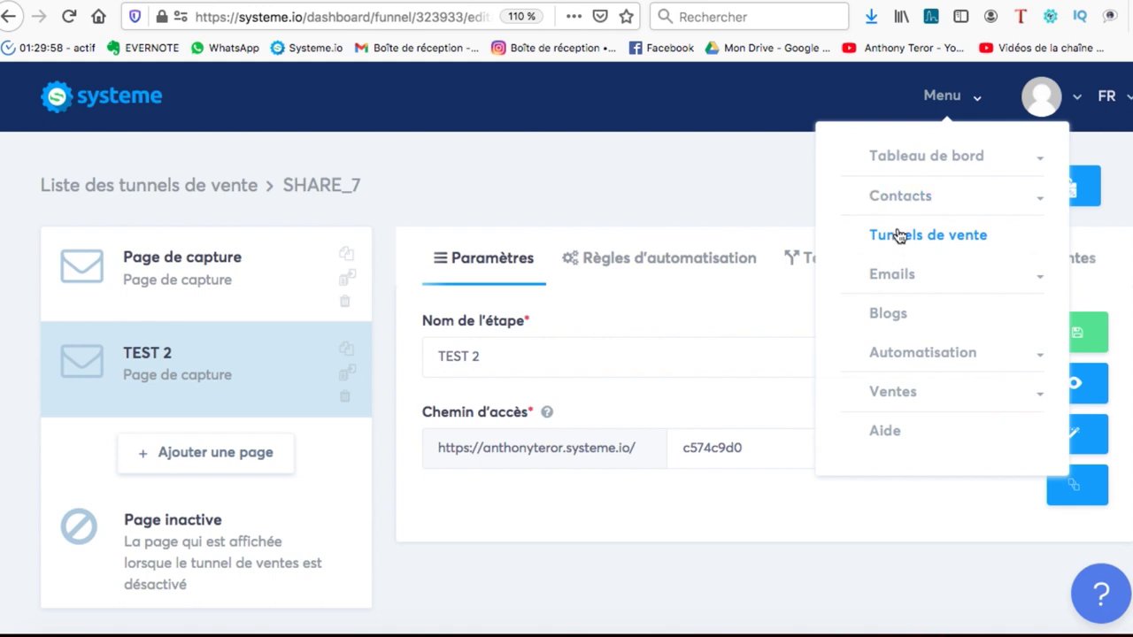
click(902, 280)
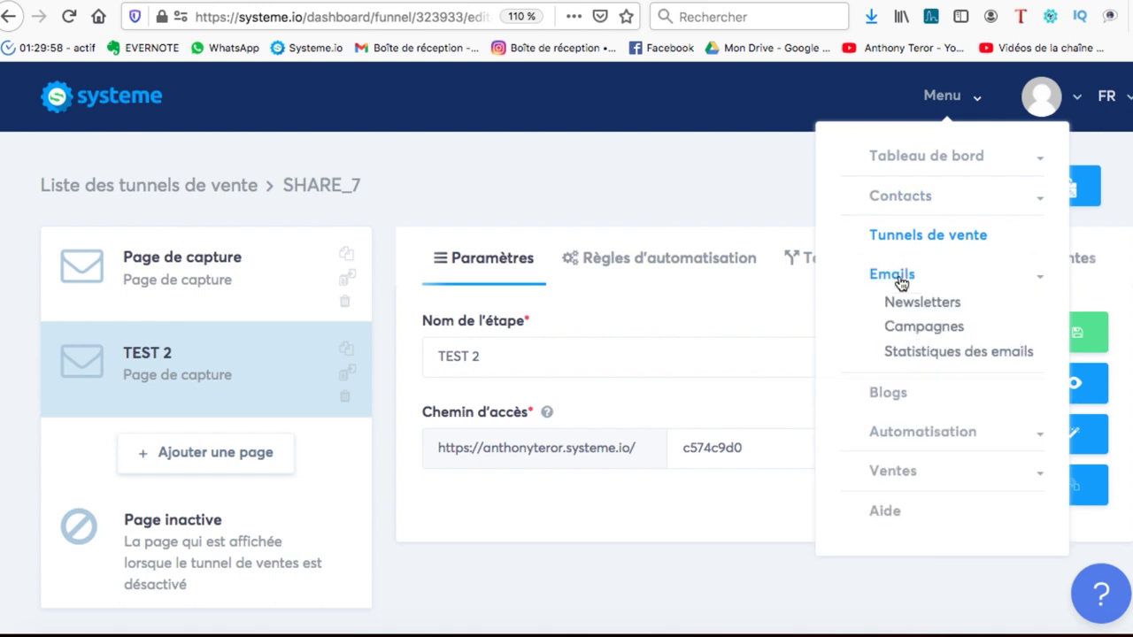
click(930, 352)
Review the email statistics charts and open the detailed statistics of the "Participe à un contenu exclusif" newsletter.
scroll(540, 283, down, 5)
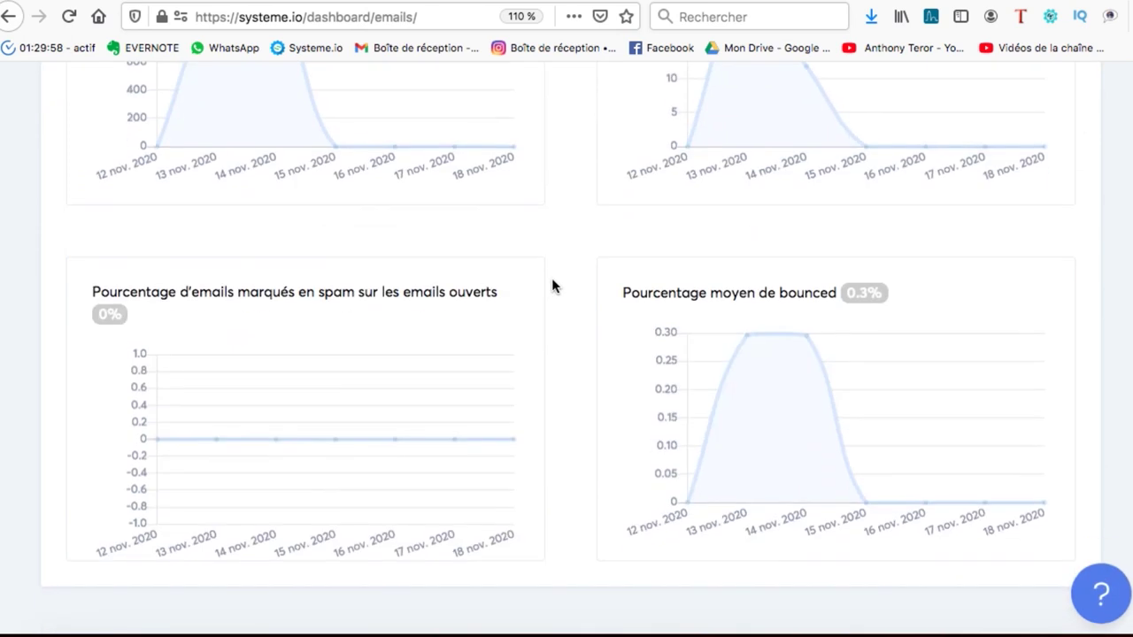
scroll(553, 285, down, 3)
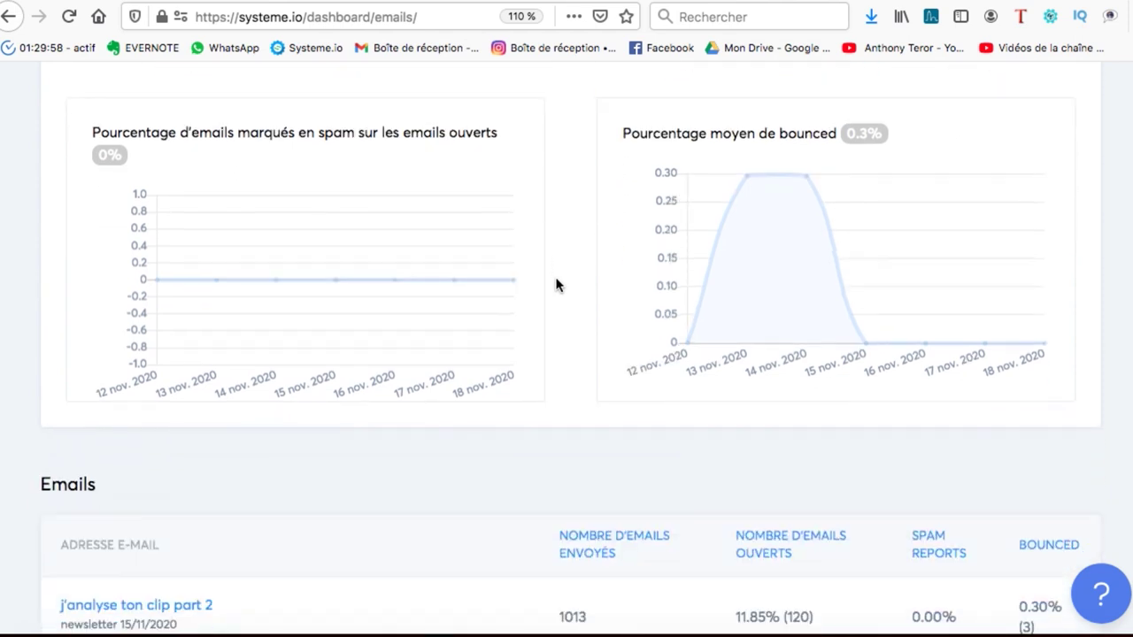
scroll(558, 286, down, 3)
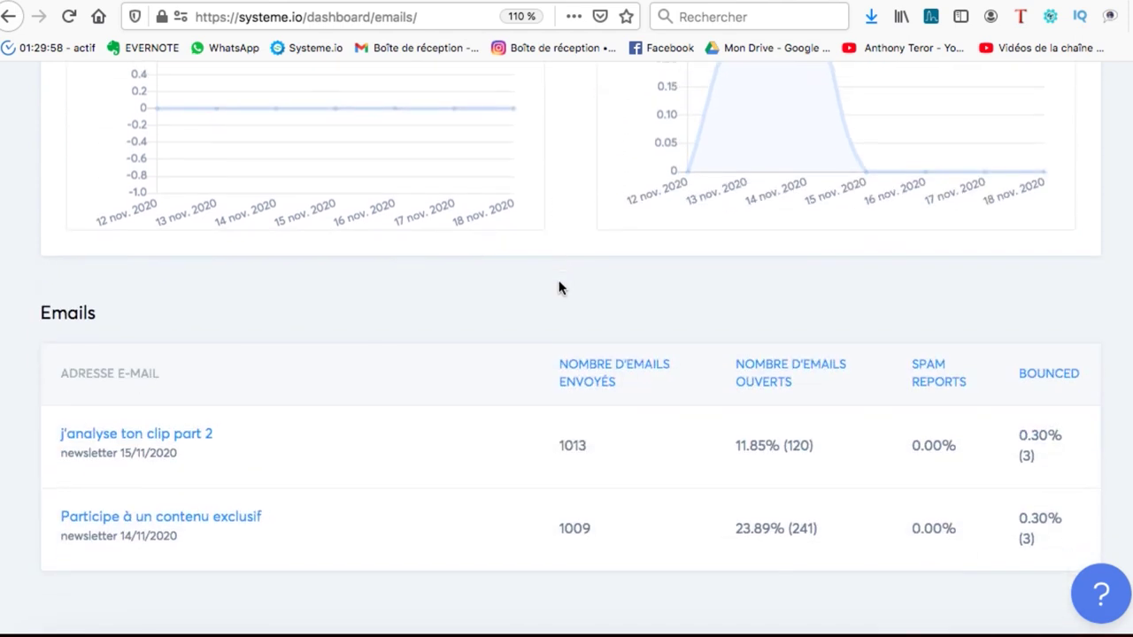
click(206, 524)
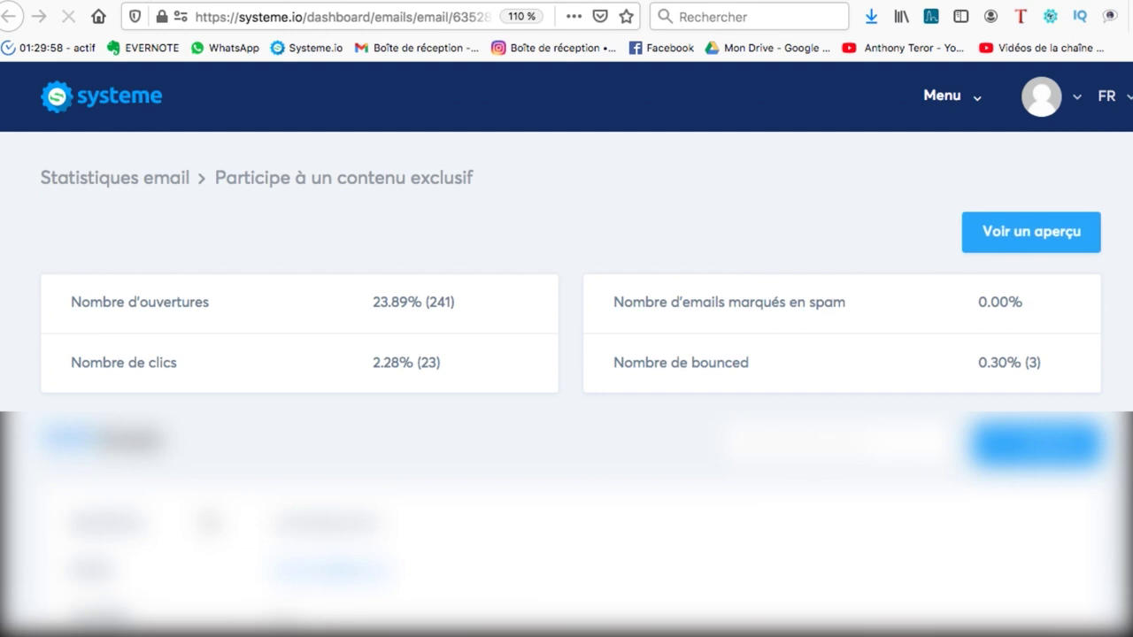